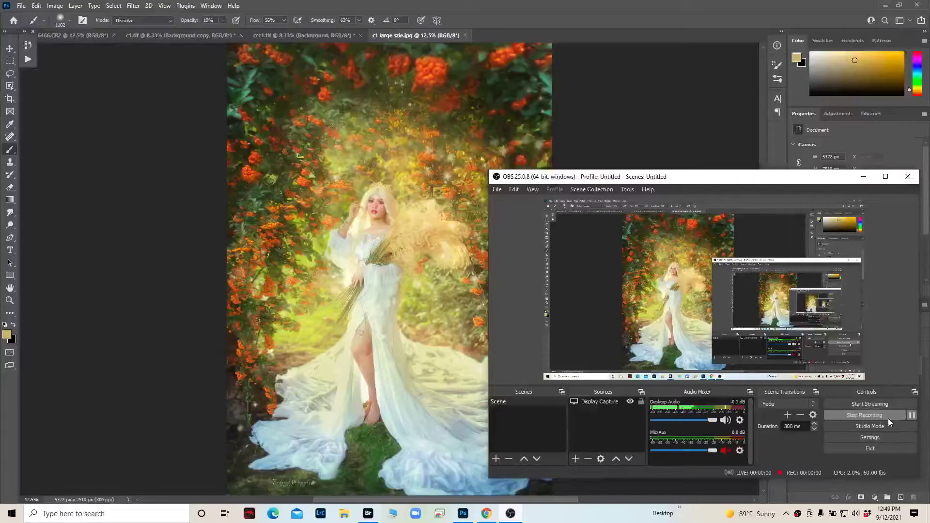
# Start the OBS screen recording and minimize OBS to reveal Photoshop's finished portrait
pyautogui.click(888, 417)
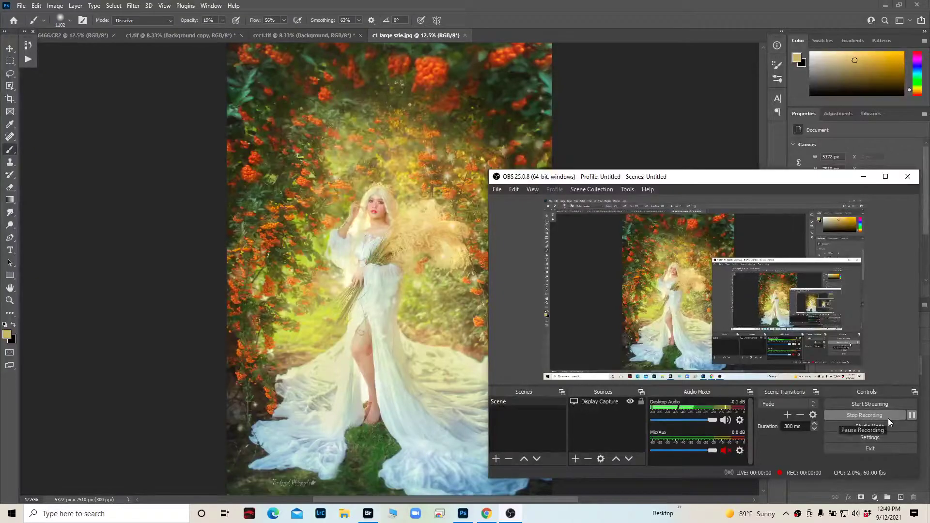
pyautogui.click(866, 178)
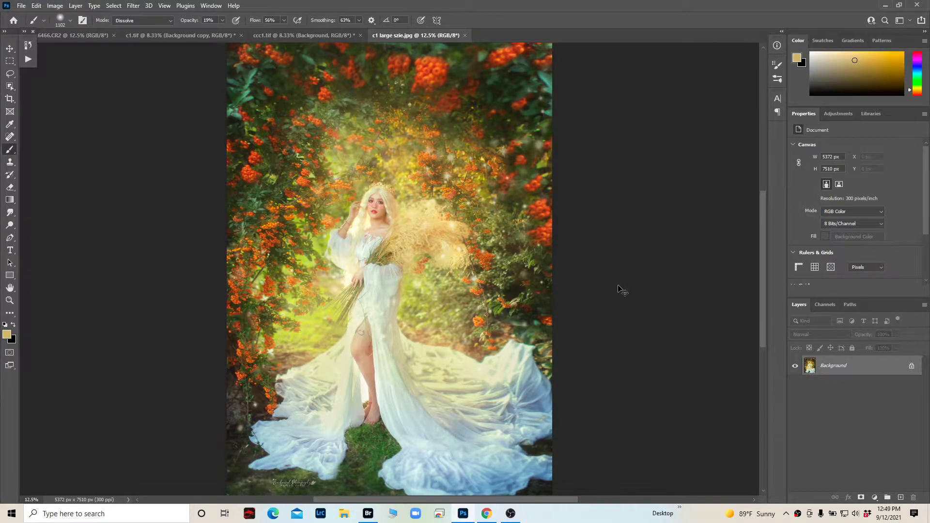
pyautogui.hotkey('ctrl', '+')
pyautogui.hotkey('ctrl', '+')
pyautogui.hotkey('ctrl', '+')
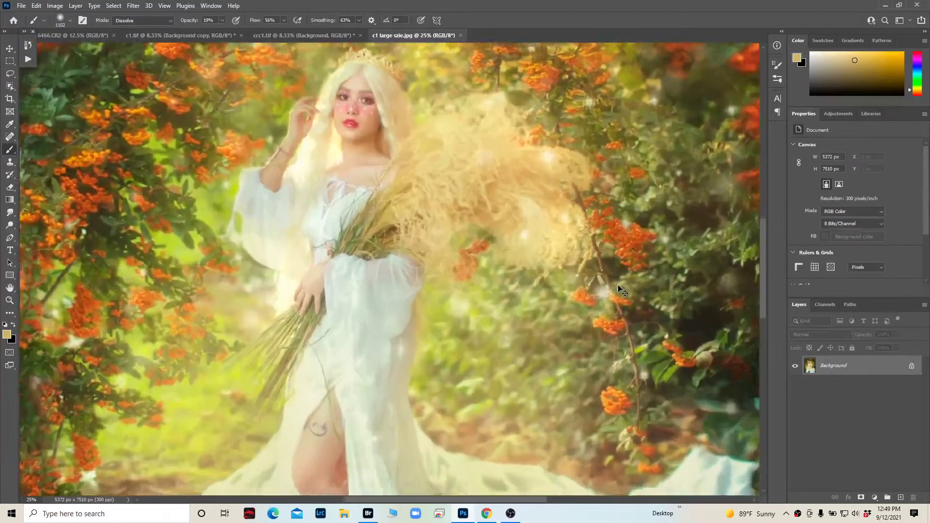
pyautogui.hotkey('ctrl', '+')
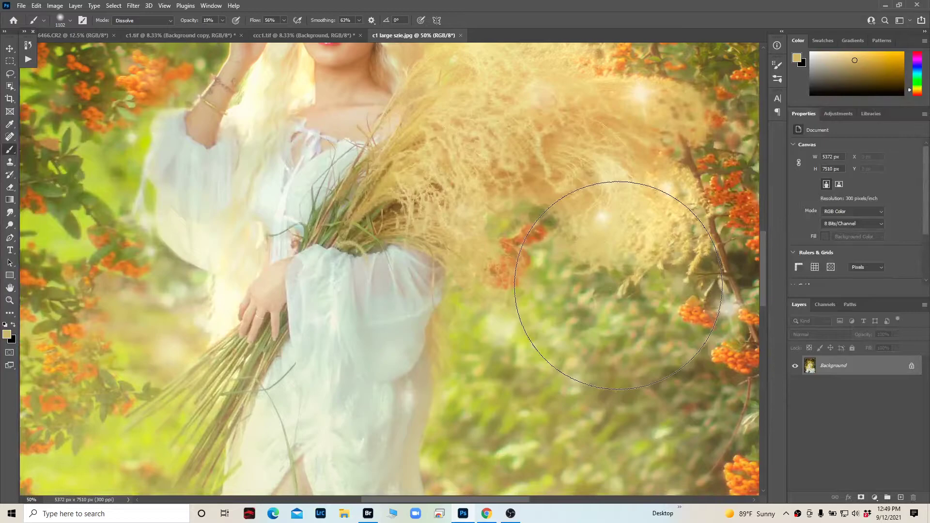
pyautogui.scroll(5, 620, 291)
pyautogui.scroll(5, 668, 310)
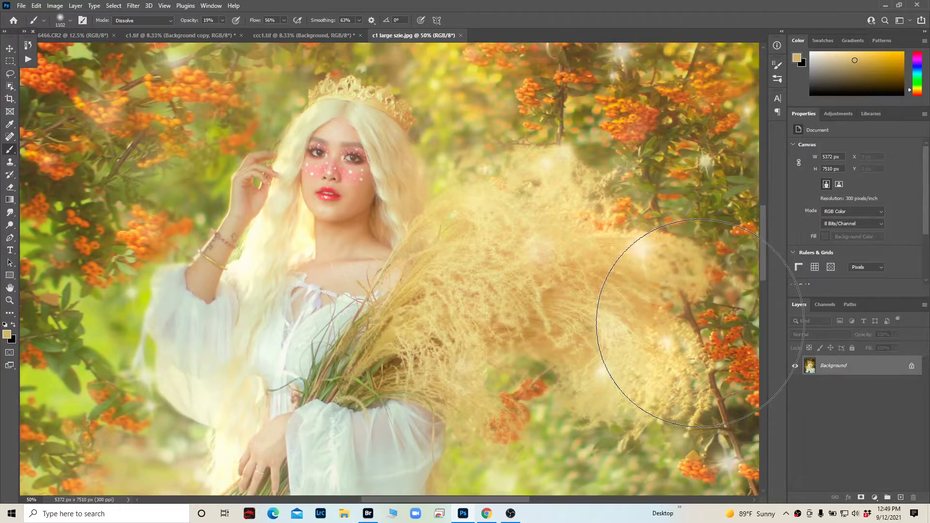
pyautogui.scroll(2, 694, 323)
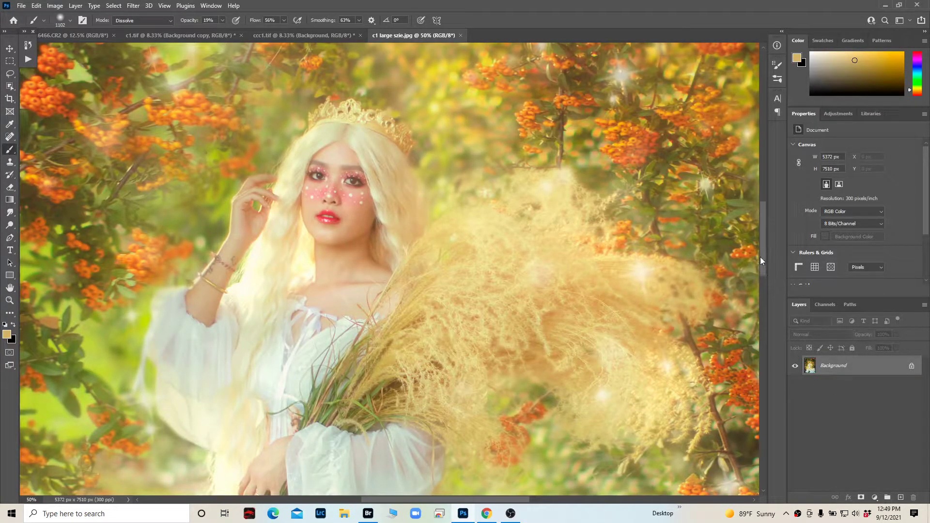
pyautogui.moveTo(764, 257)
pyautogui.mouseDown()
pyautogui.moveTo(765, 248)
pyautogui.moveTo(766, 264)
pyautogui.mouseUp()
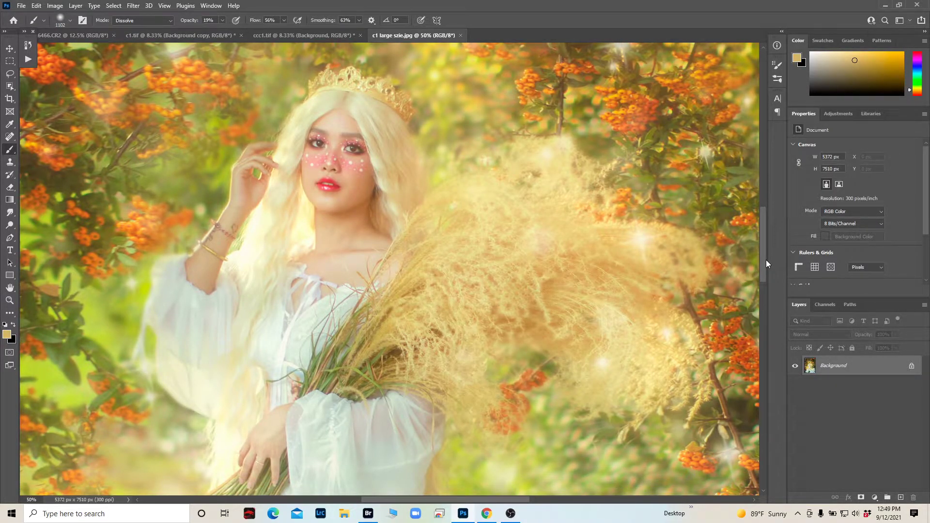
pyautogui.moveTo(766, 260)
pyautogui.mouseDown()
pyautogui.moveTo(755, 364)
pyautogui.moveTo(762, 260)
pyautogui.mouseUp()
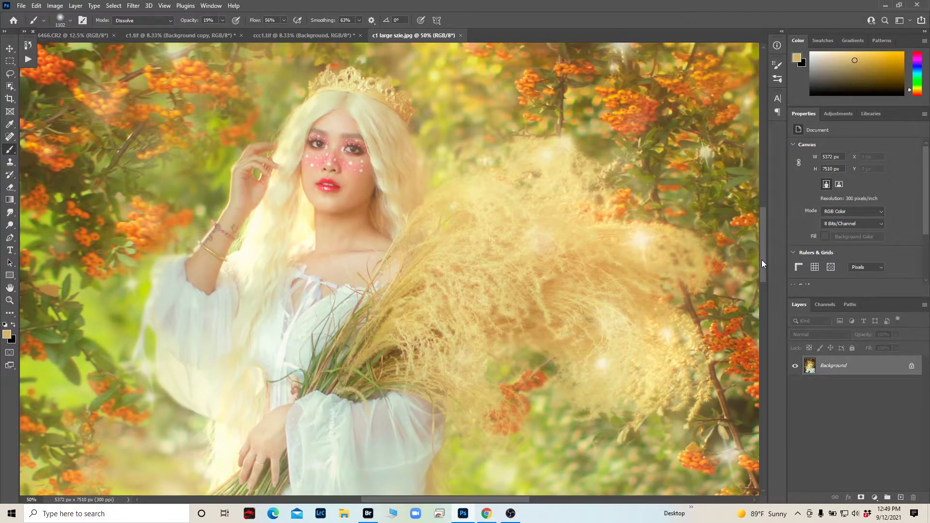
pyautogui.hotkey('ctrl', '+')
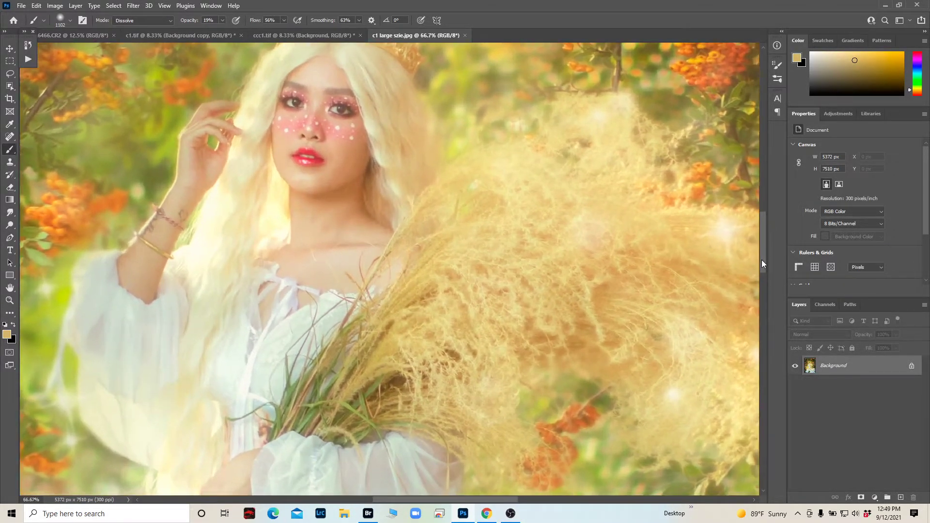
pyautogui.moveTo(762, 261); pyautogui.dragTo(761, 248)
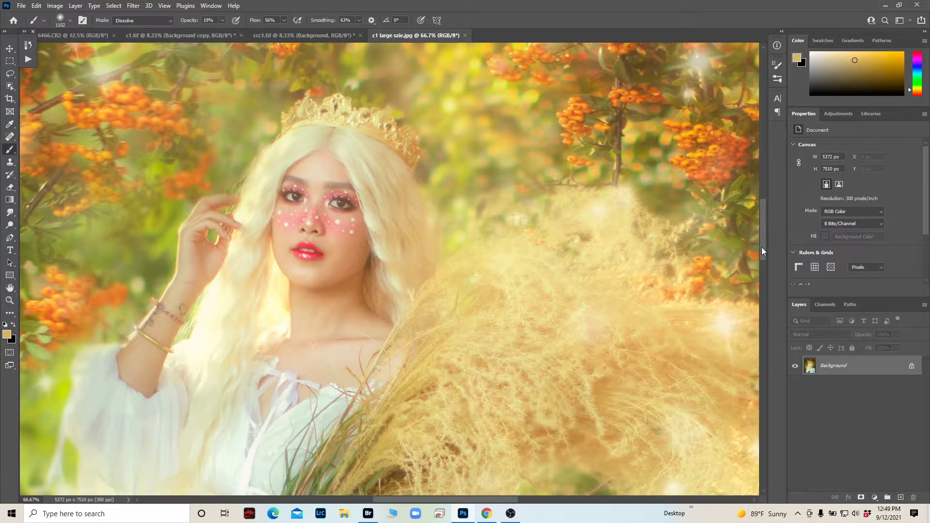
pyautogui.hotkey('ctrl', '-')
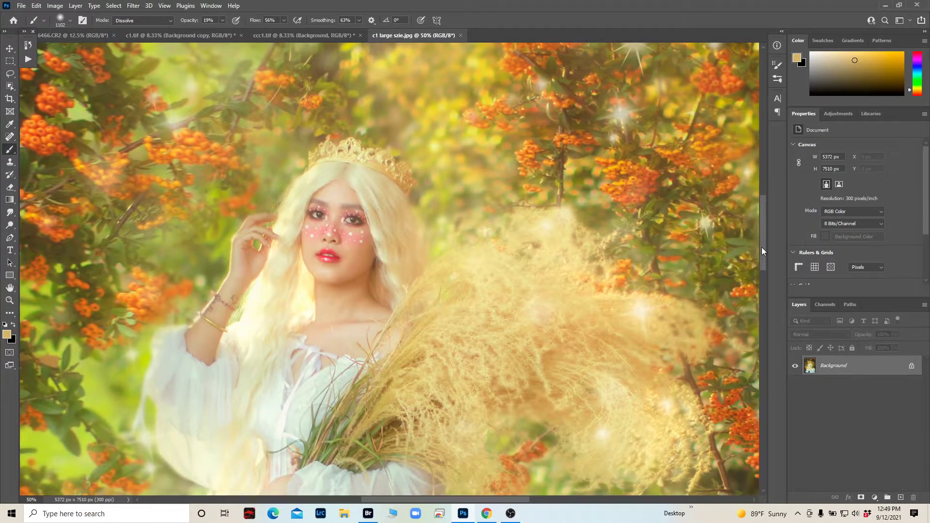
pyautogui.hotkey('ctrl', '-')
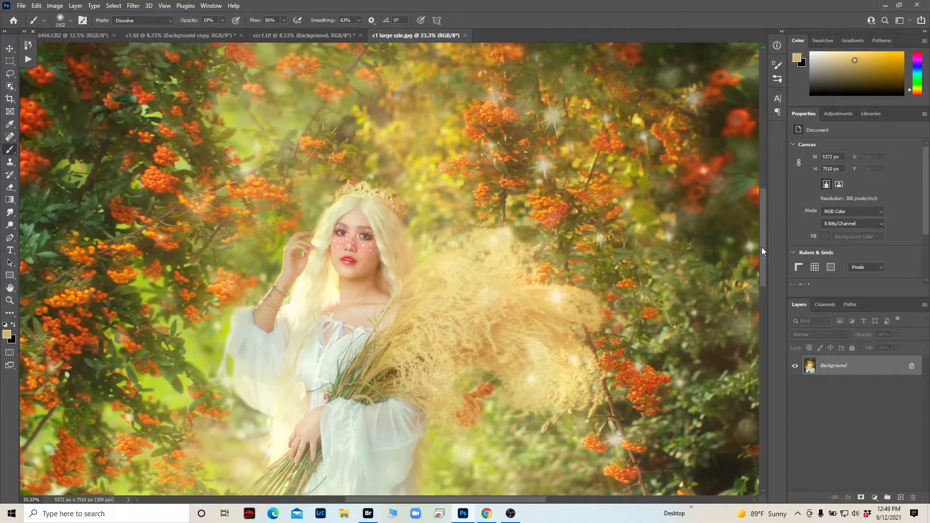
pyautogui.hotkey('ctrl', '-')
pyautogui.hotkey('ctrl', '-')
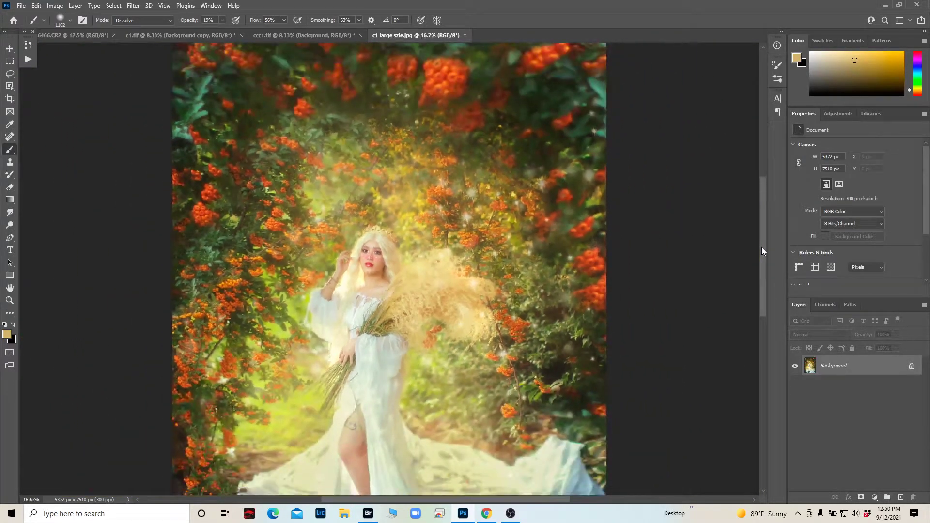
pyautogui.hotkey('ctrl', '-')
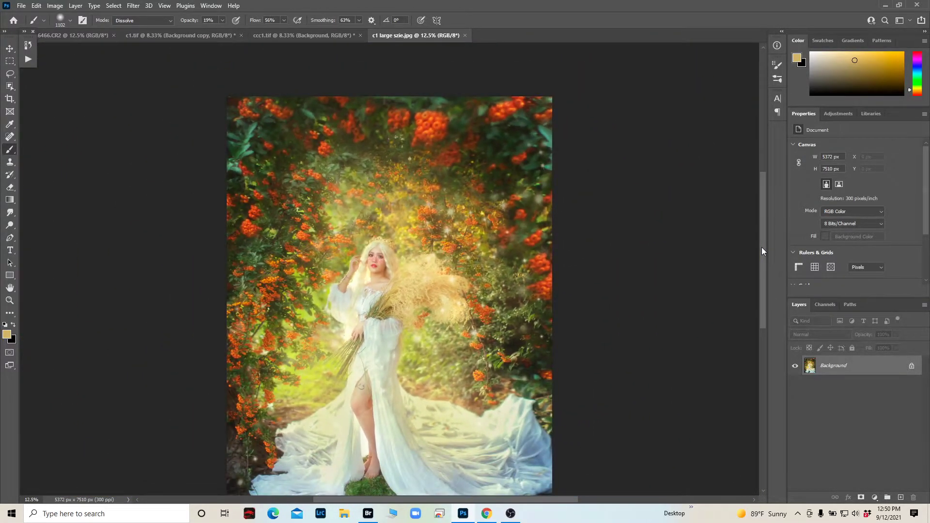
pyautogui.moveTo(762, 247); pyautogui.dragTo(762, 262)
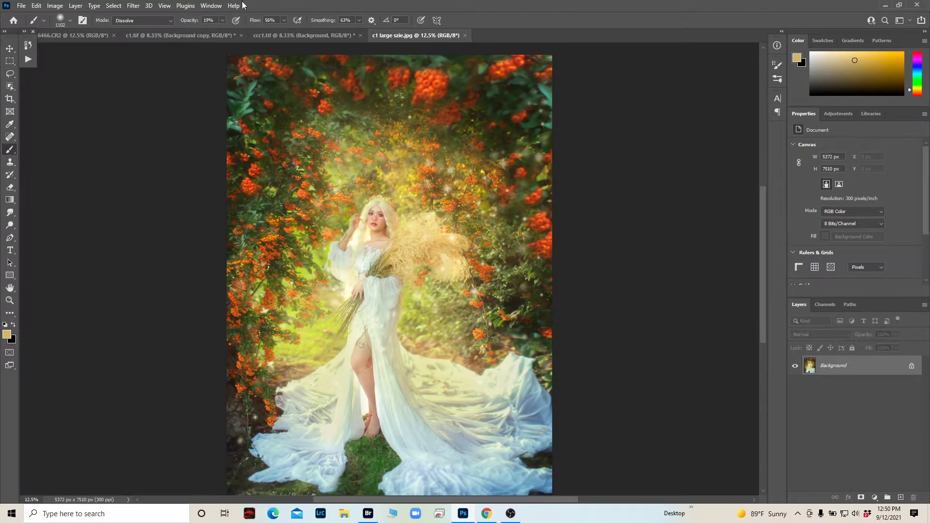
# Show the original 6466.CR2 photo, inspect it zoomed in, then fit the whole image in view
pyautogui.click(85, 34)
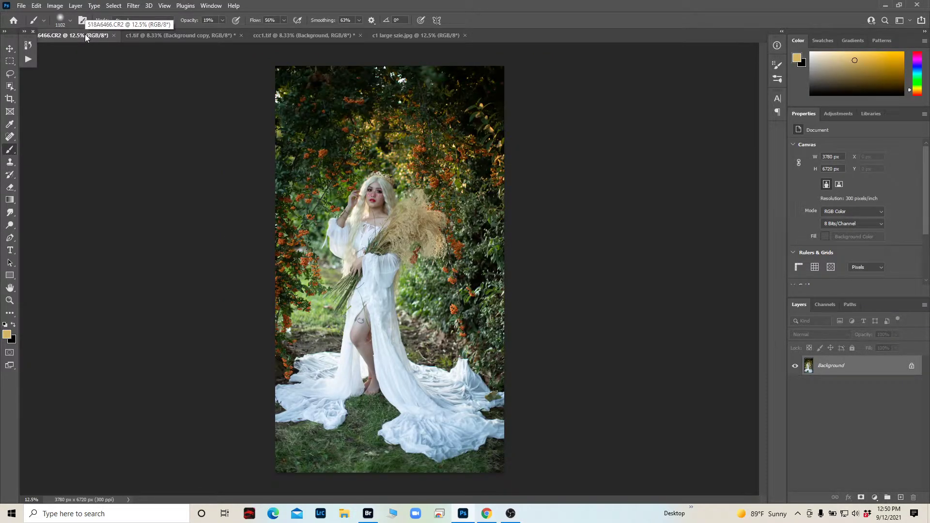
pyautogui.hotkey('ctrl', '+')
pyautogui.hotkey('ctrl', '+')
pyautogui.hotkey('ctrl', '+')
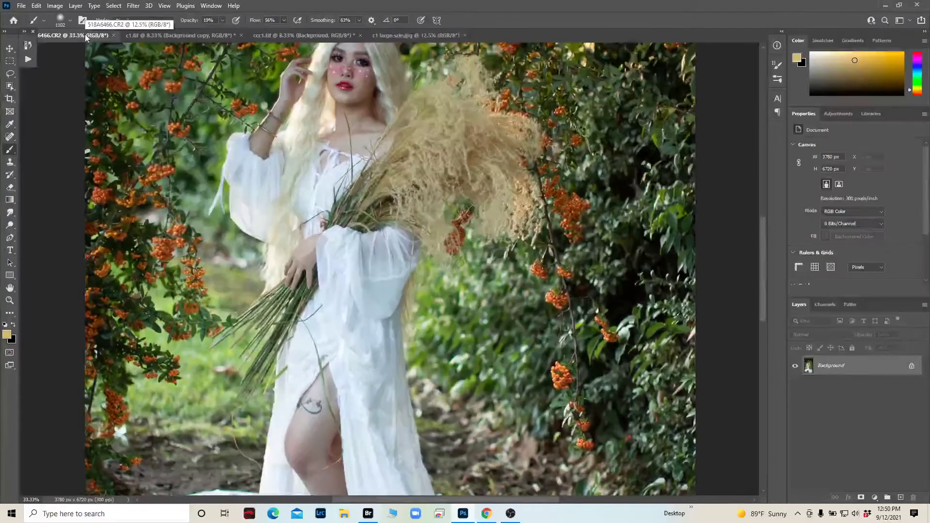
pyautogui.scroll(2, 85, 37)
pyautogui.scroll(1, 85, 36)
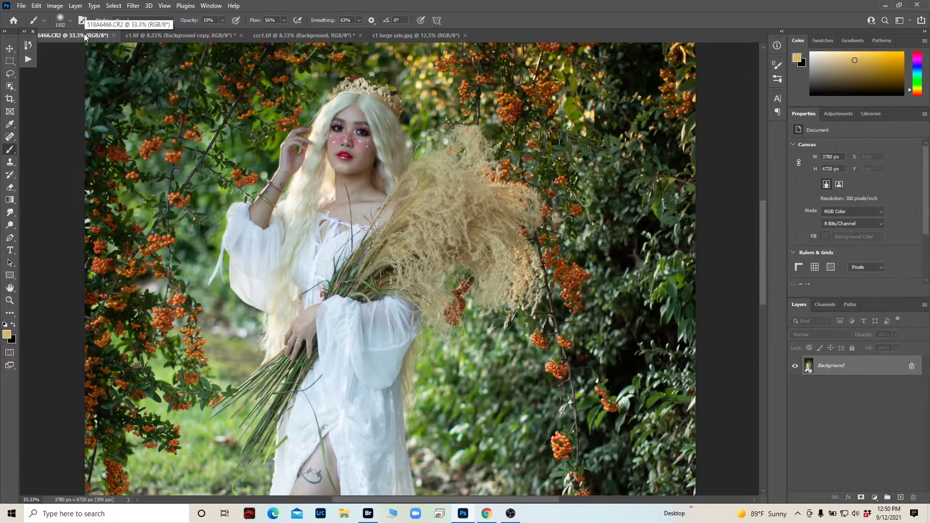
pyautogui.scroll(2, 85, 36)
pyautogui.scroll(1, 85, 36)
pyautogui.scroll(-1, 85, 37)
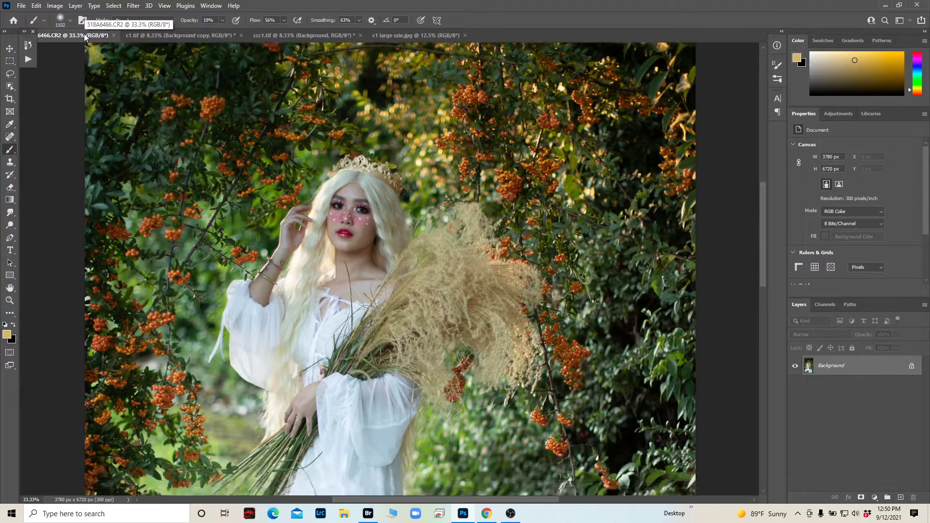
pyautogui.scroll(-1, 85, 36)
pyautogui.scroll(-2, 85, 36)
pyautogui.scroll(-1, 85, 36)
pyautogui.scroll(-1, 85, 37)
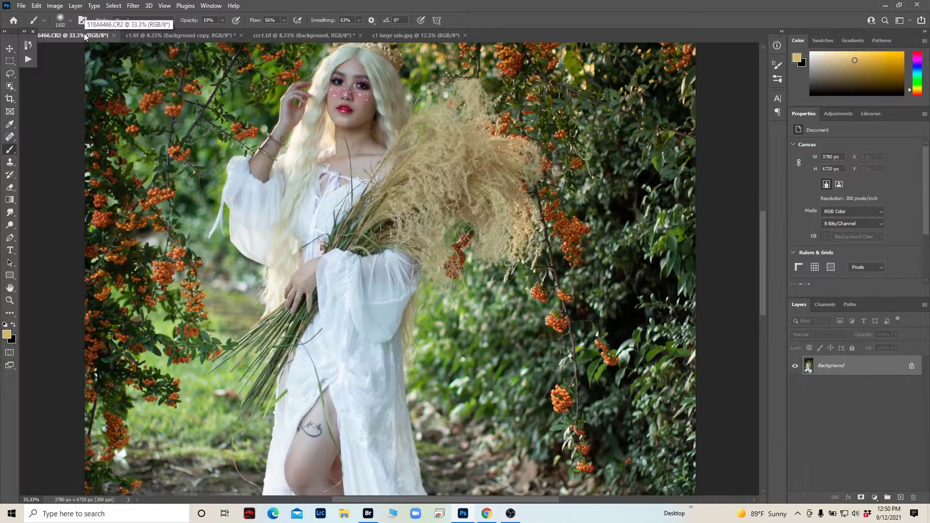
pyautogui.hotkey('ctrl', '-')
pyautogui.hotkey('ctrl', '-')
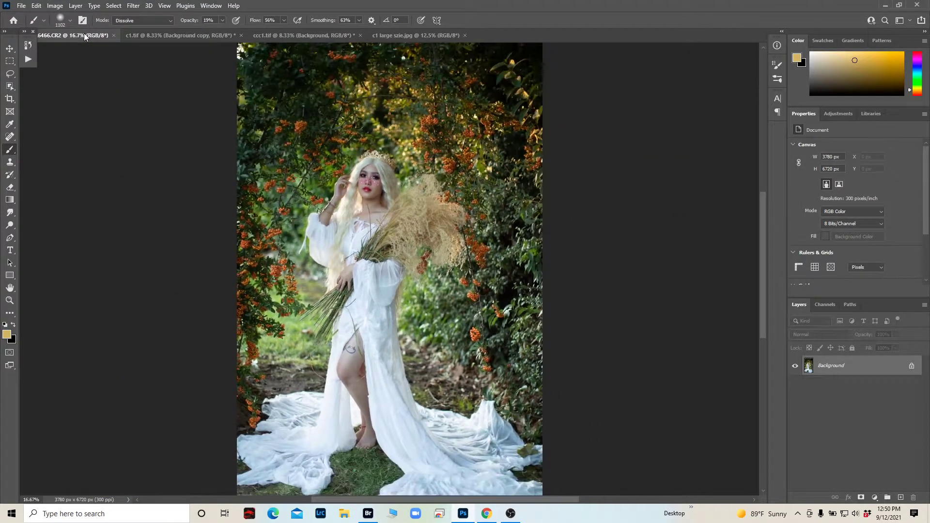
# Switch to the layered c1.tif document and enlarge its view
pyautogui.click(173, 34)
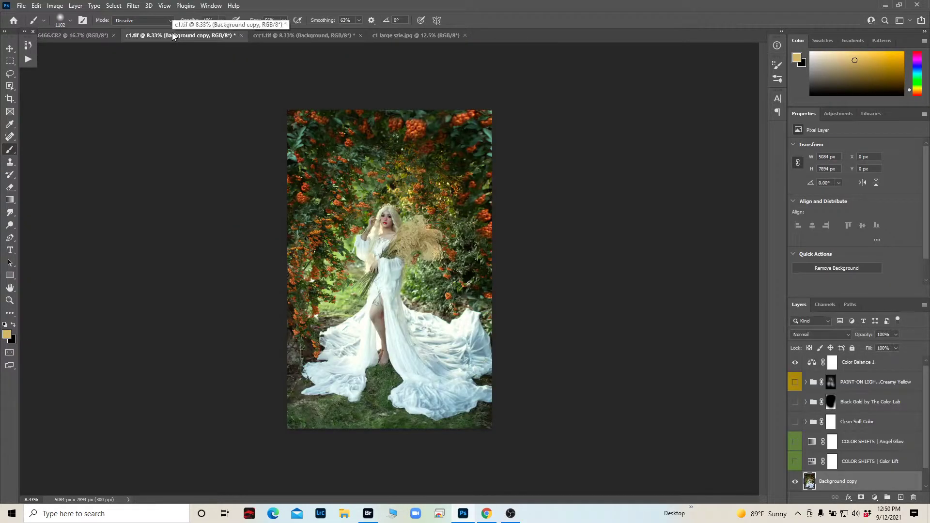
pyautogui.hotkey('ctrl', '+')
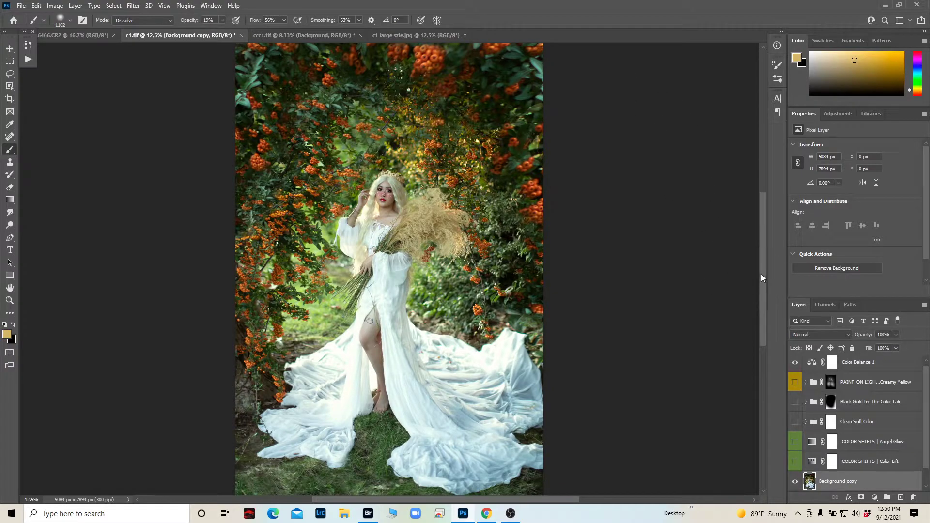
pyautogui.moveTo(762, 276); pyautogui.dragTo(759, 257)
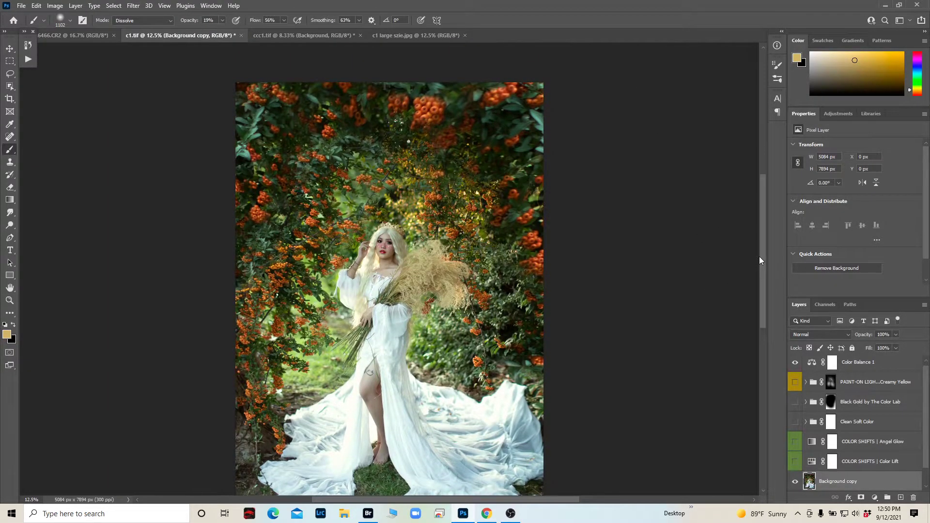
pyautogui.moveTo(759, 260); pyautogui.dragTo(764, 282)
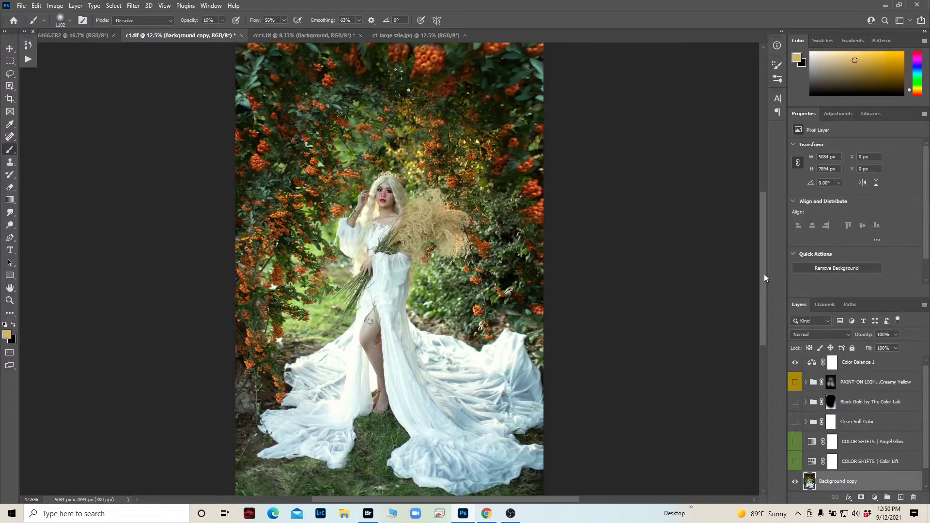
pyautogui.moveTo(765, 282); pyautogui.dragTo(763, 269)
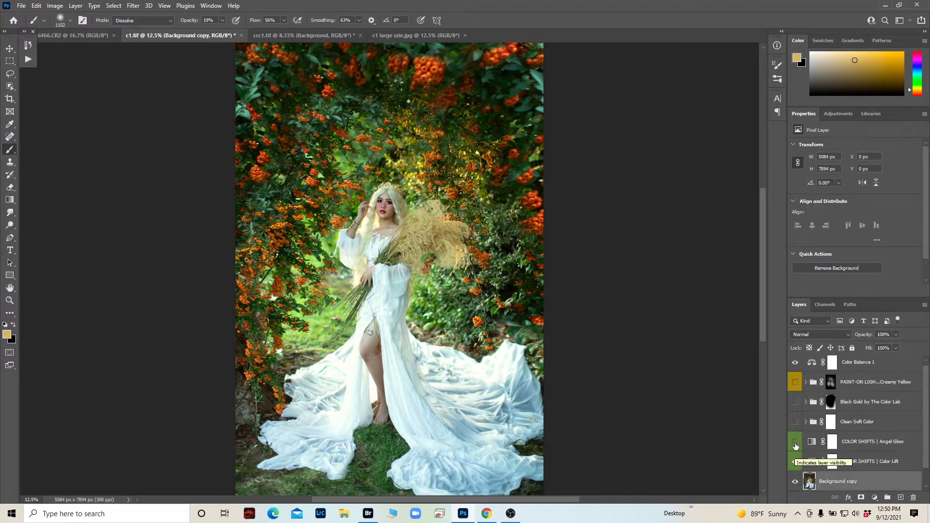
# Turn on Angel Glow, Clean Soft Color, Black Gold and creamy yellow light layers; hide Color Balance 1
pyautogui.click(795, 443)
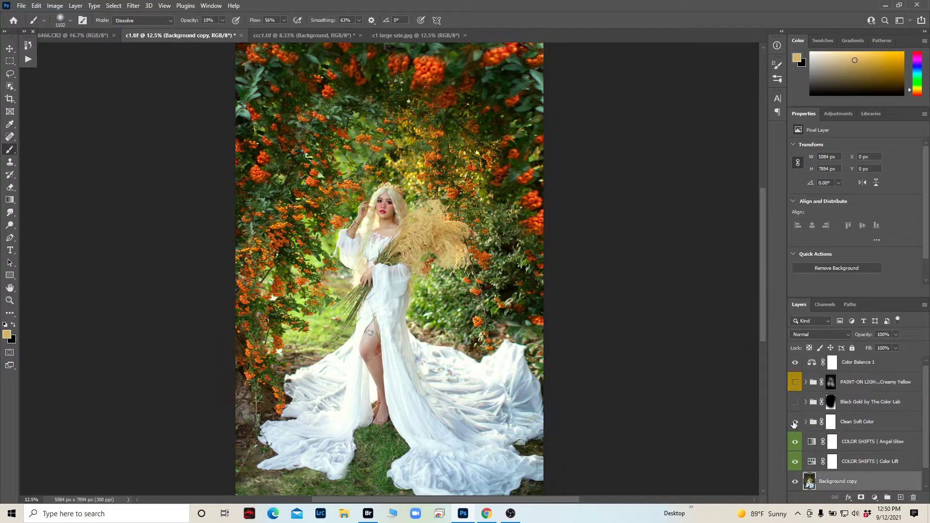
pyautogui.click(794, 423)
pyautogui.click(795, 403)
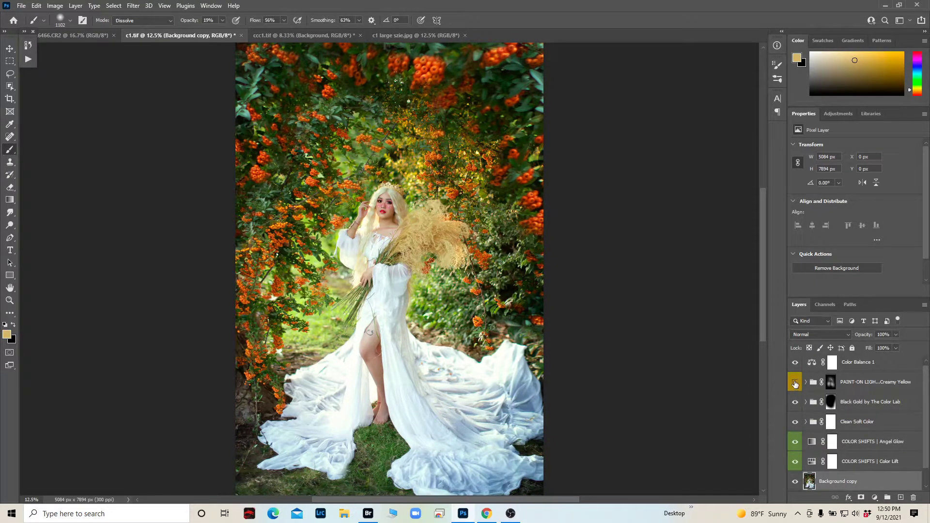
pyautogui.click(795, 384)
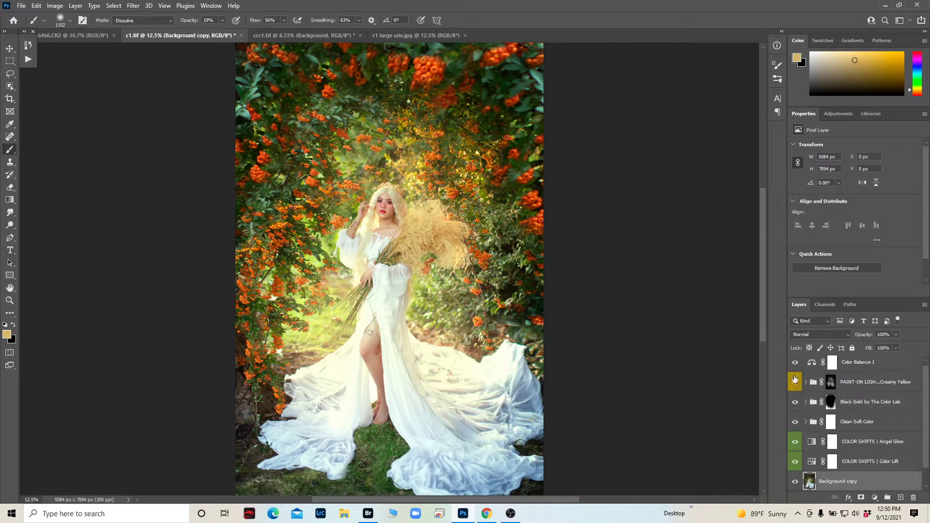
pyautogui.click(795, 364)
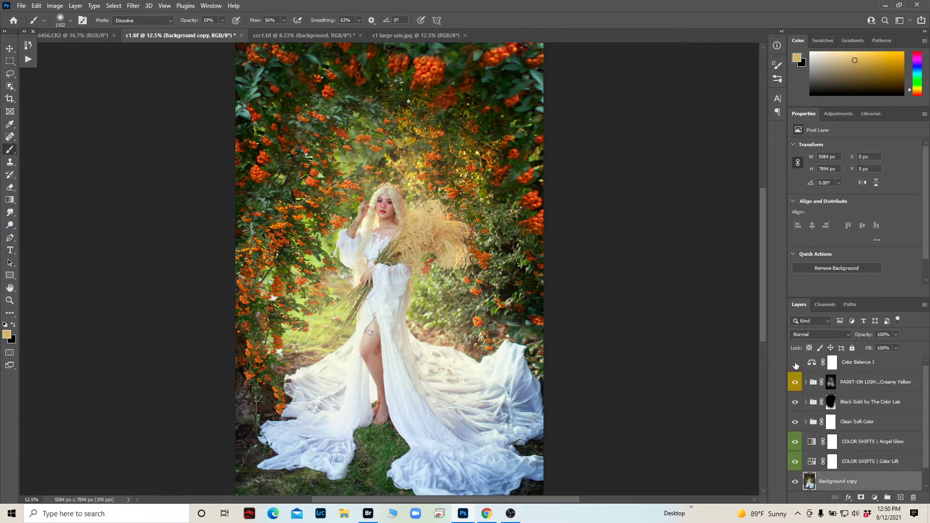
# On ccc1.tif, compare the portrait with and without the MAGICAL LIGHT glow and sparkles layer
pyautogui.click(309, 36)
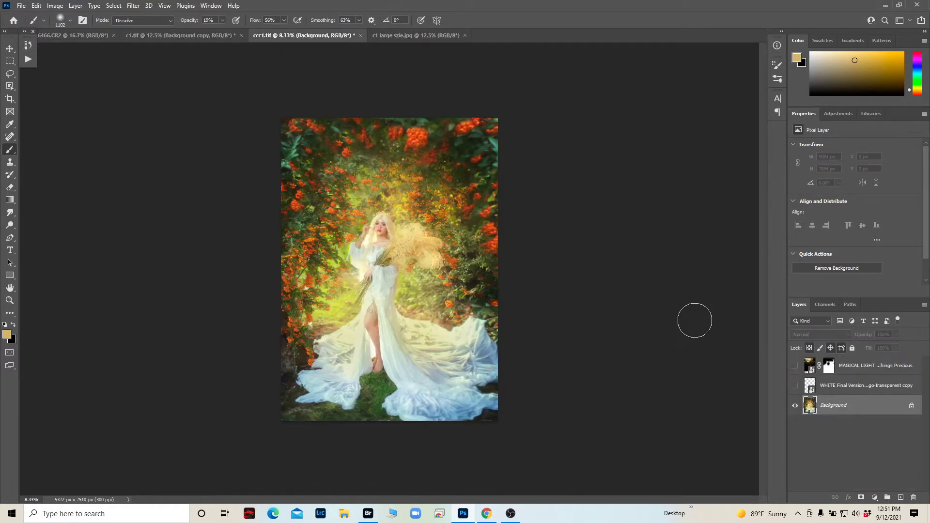
pyautogui.hotkey('ctrl', '+')
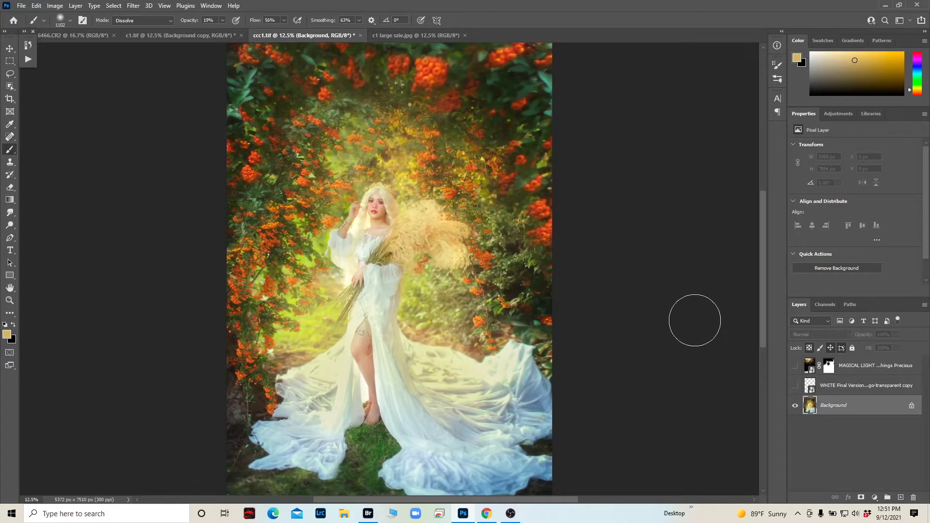
pyautogui.click(795, 366)
pyautogui.click(795, 367)
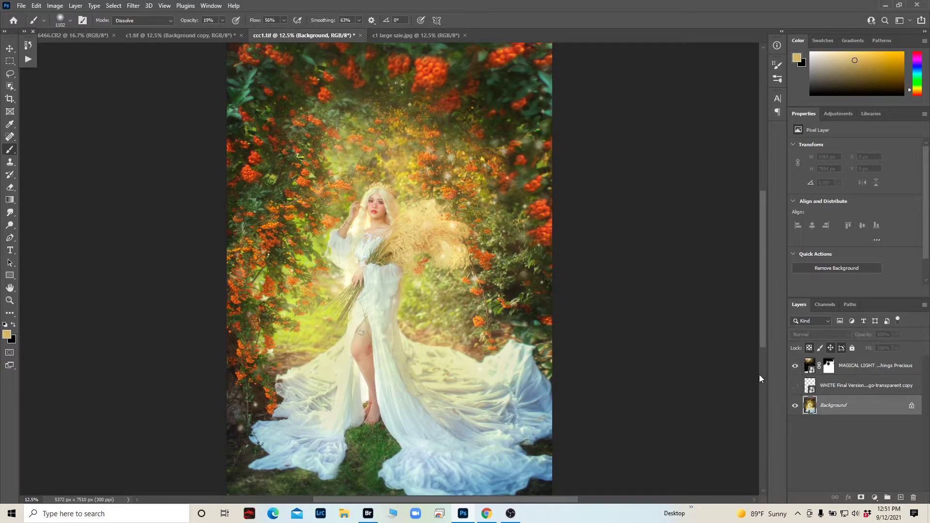
pyautogui.hotkey('ctrl', '+')
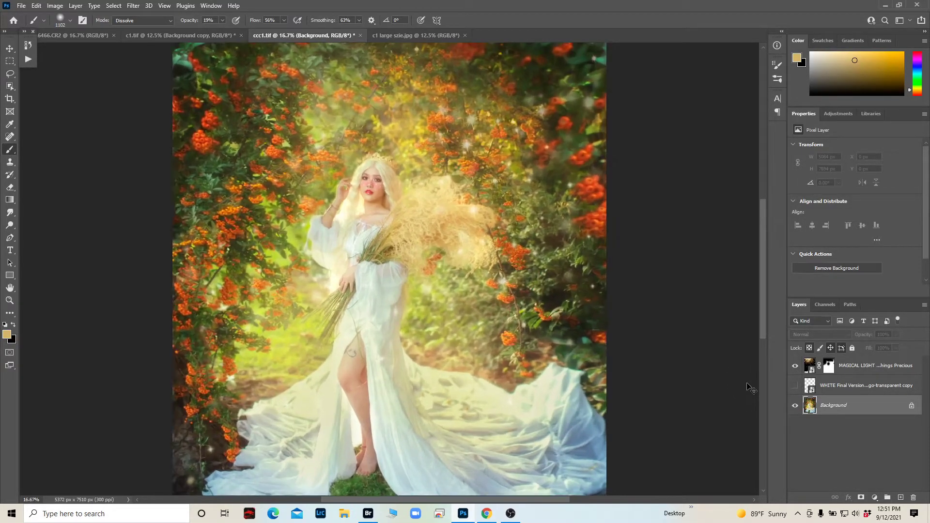
pyautogui.moveTo(762, 301); pyautogui.dragTo(765, 342)
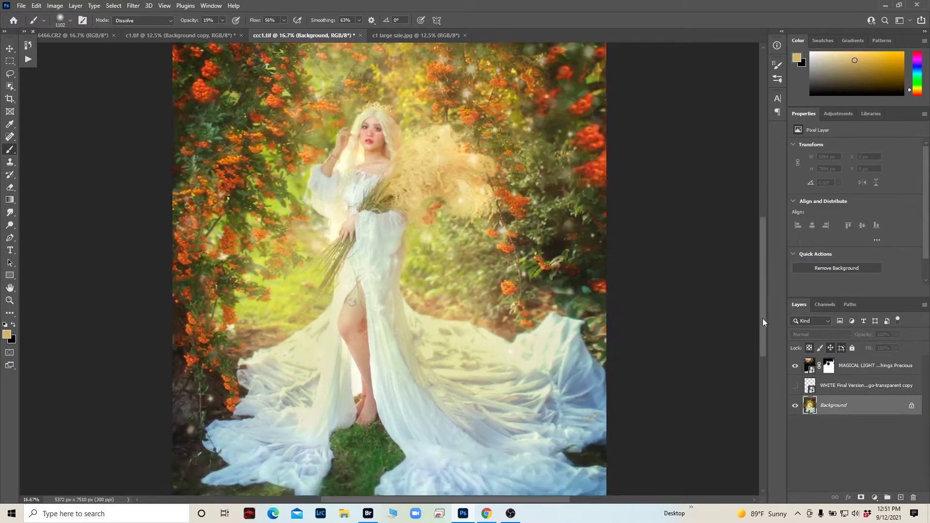
# Show the WHITE watermark layer, check the signature near the gown hem, then view the whole image
pyautogui.click(797, 385)
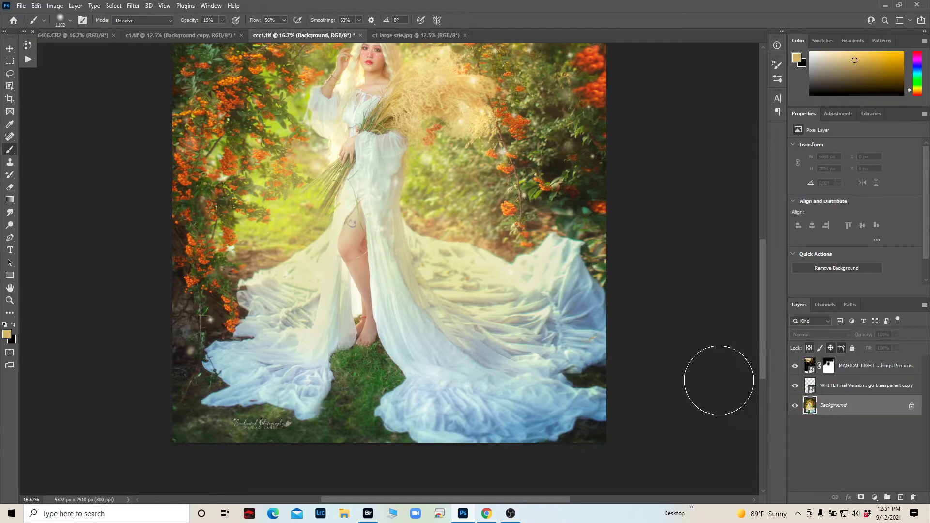
pyautogui.hotkey('ctrl', '+')
pyautogui.hotkey('ctrl', '+')
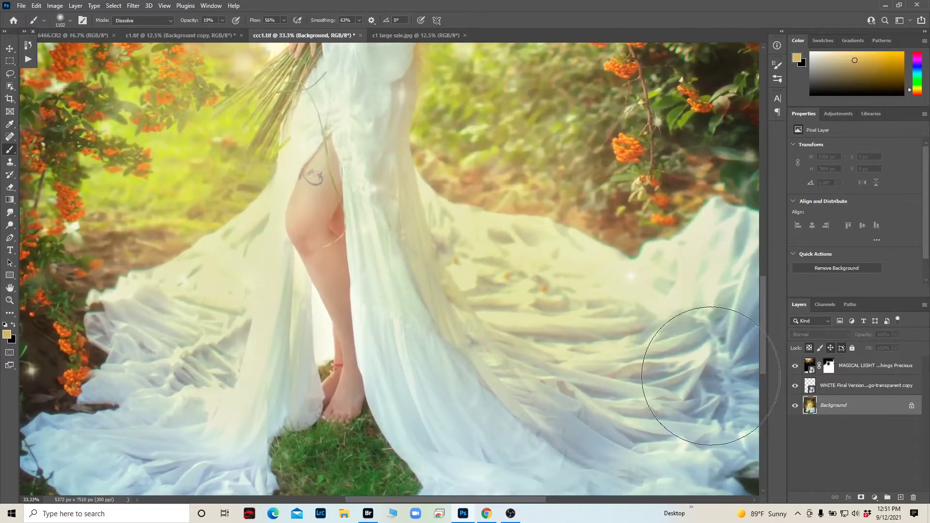
pyautogui.scroll(-3, 710, 376)
pyautogui.scroll(-2, 518, 457)
pyautogui.moveTo(526, 500)
pyautogui.mouseDown()
pyautogui.moveTo(510, 499)
pyautogui.moveTo(520, 504)
pyautogui.mouseUp()
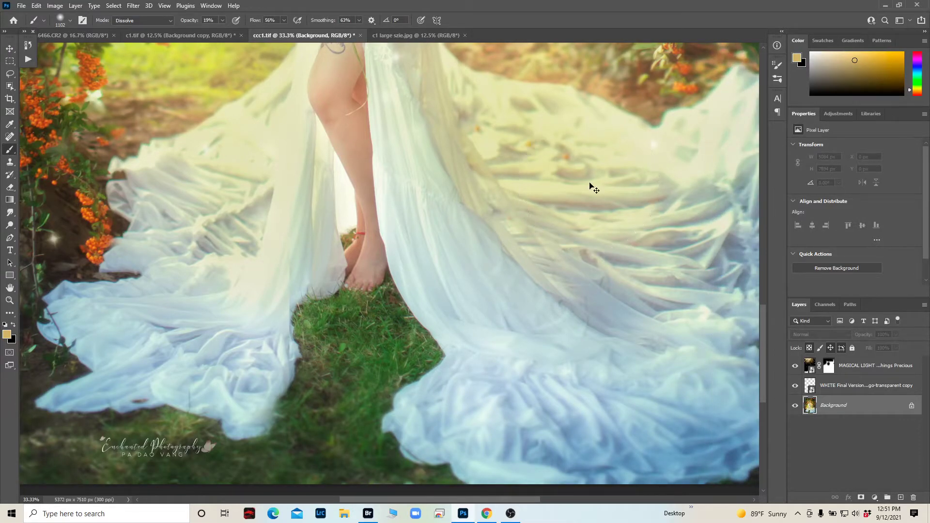
pyautogui.hotkey('ctrl', '+')
pyautogui.scroll(-2, 465, 417)
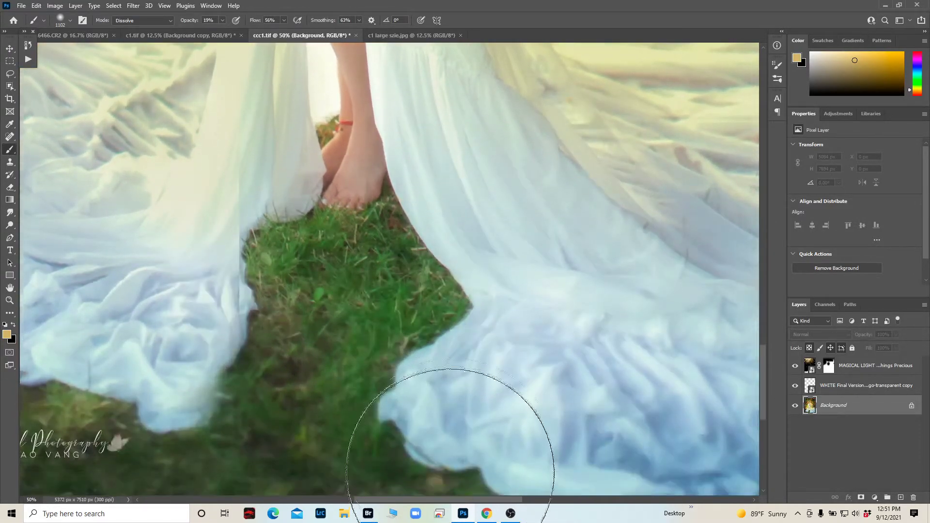
pyautogui.moveTo(469, 499); pyautogui.dragTo(417, 508)
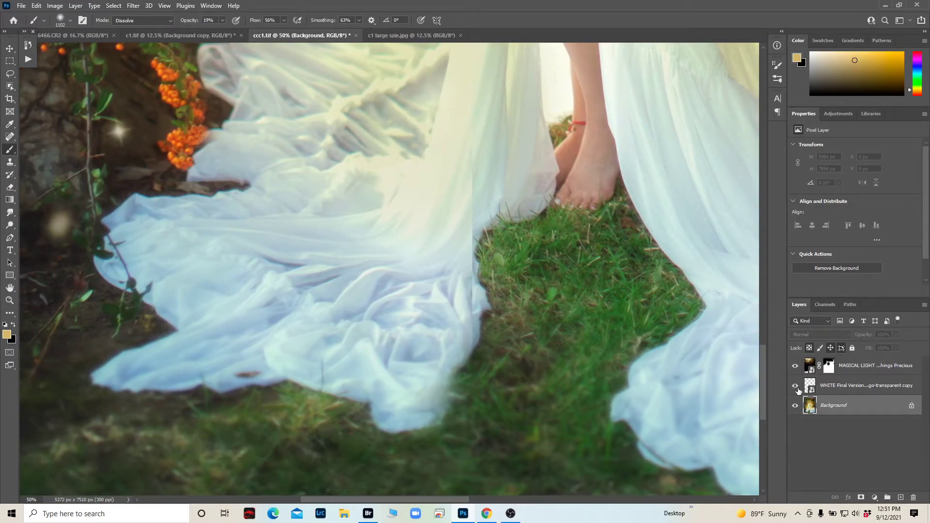
pyautogui.click(796, 387)
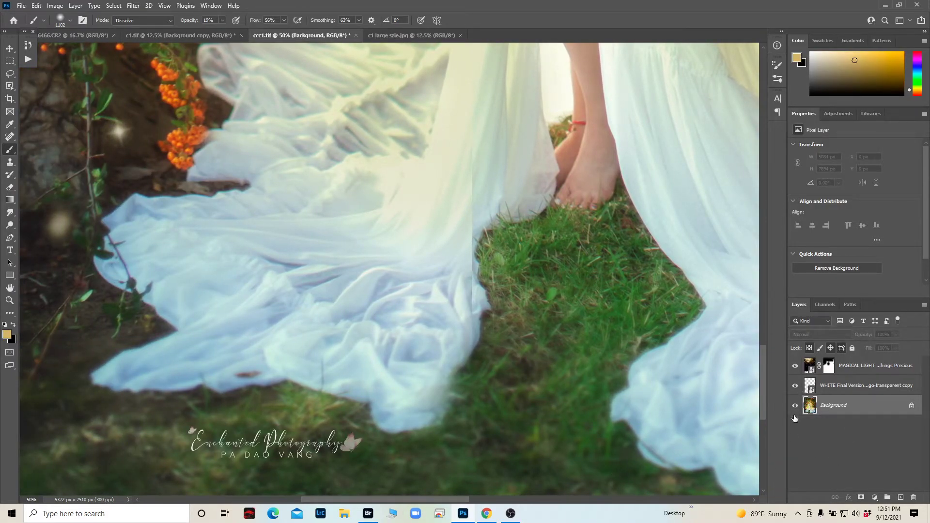
pyautogui.hotkey('ctrl', '-')
pyautogui.hotkey('ctrl', '-')
pyautogui.hotkey('ctrl', '-')
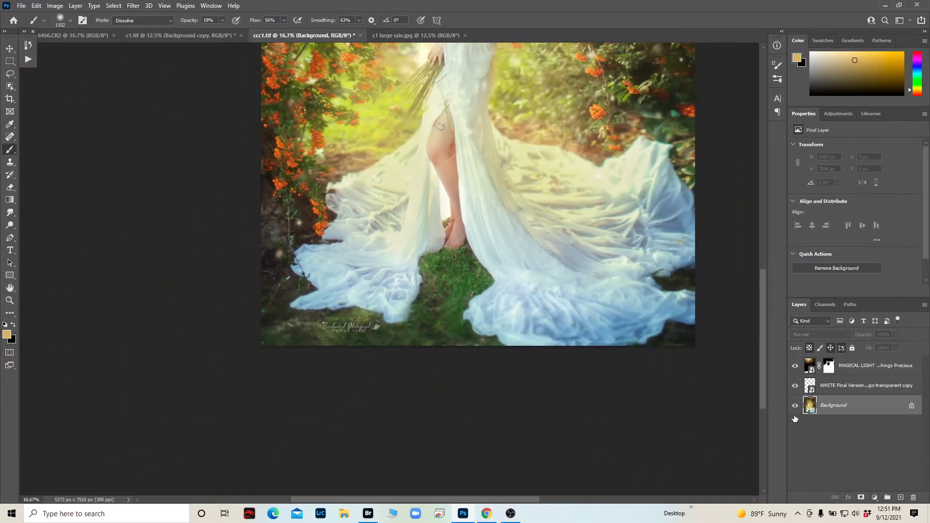
# Pan around the finished ccc1.tif portrait at a closer zoom
pyautogui.scroll(3, 769, 384)
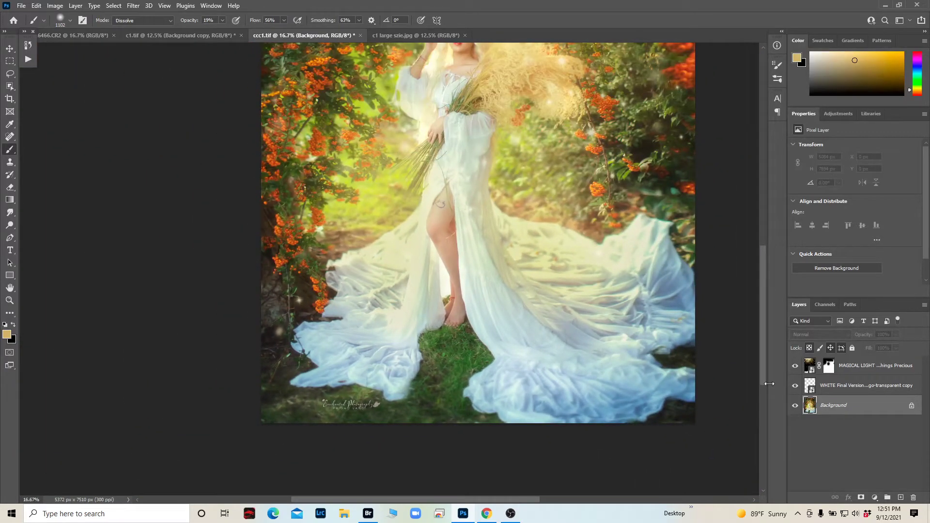
pyautogui.scroll(1, 768, 373)
pyautogui.scroll(2, 761, 333)
pyautogui.scroll(1, 764, 320)
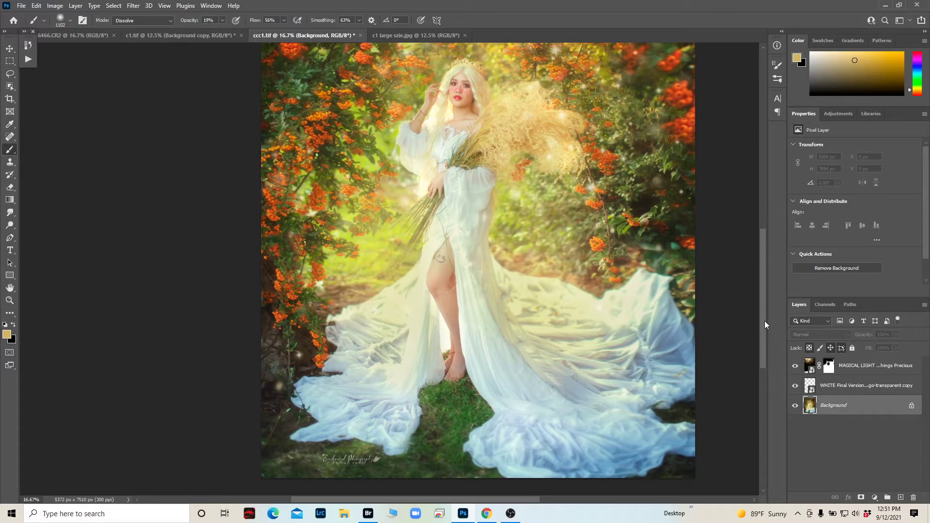
pyautogui.hotkey('ctrl', '-')
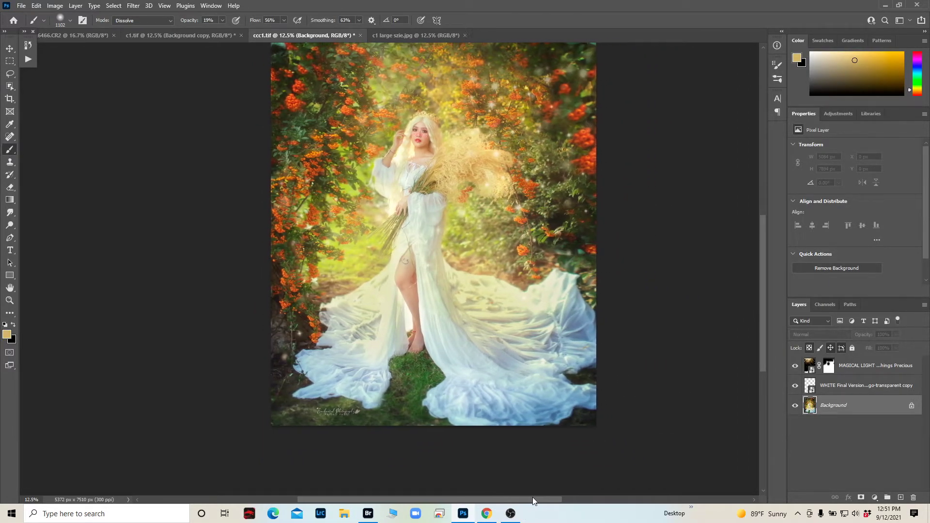
pyautogui.moveTo(524, 499); pyautogui.dragTo(539, 497)
pyautogui.moveTo(762, 359); pyautogui.dragTo(762, 330)
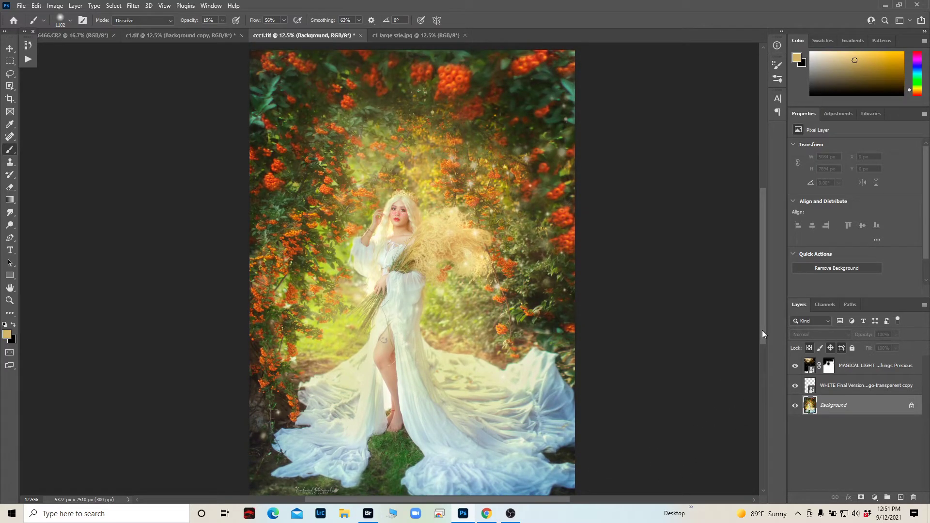
# Review the full portrait and a close-up, then bring the OBS Studio window back up
pyautogui.hotkey('ctrl', '-')
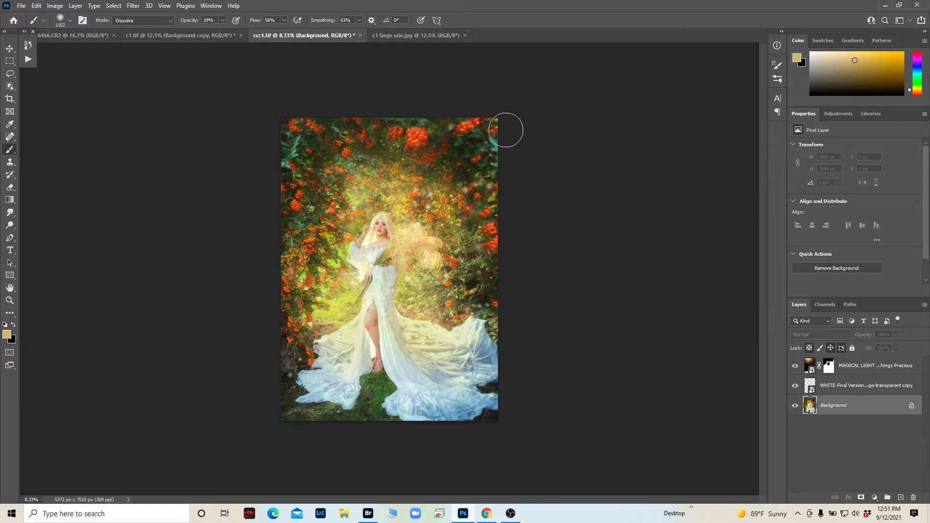
pyautogui.hotkey('ctrl', '+')
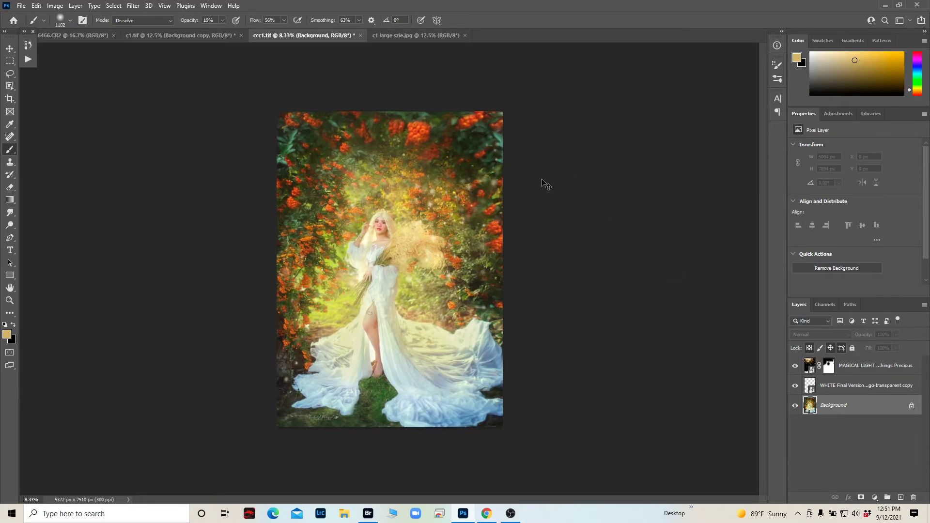
pyautogui.hotkey('ctrl', '+')
pyautogui.hotkey('ctrl', '+')
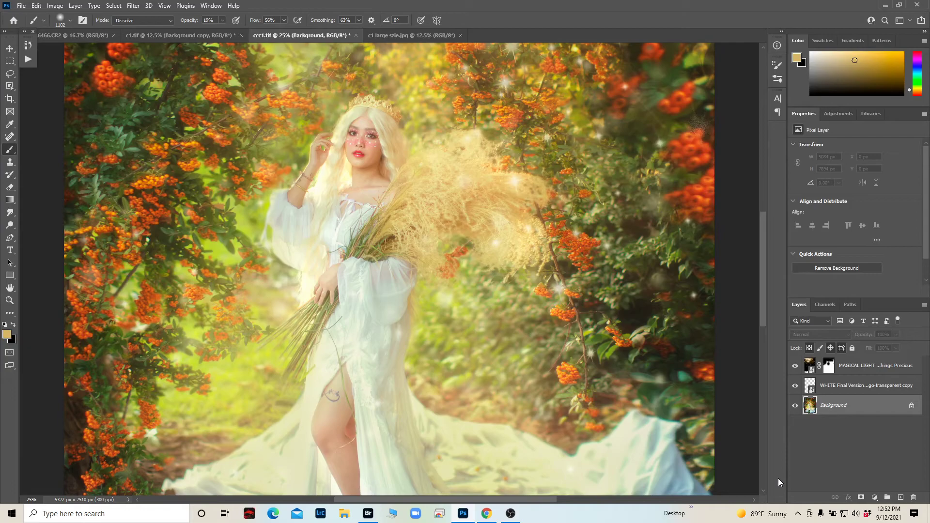
pyautogui.hotkey('ctrl', '-')
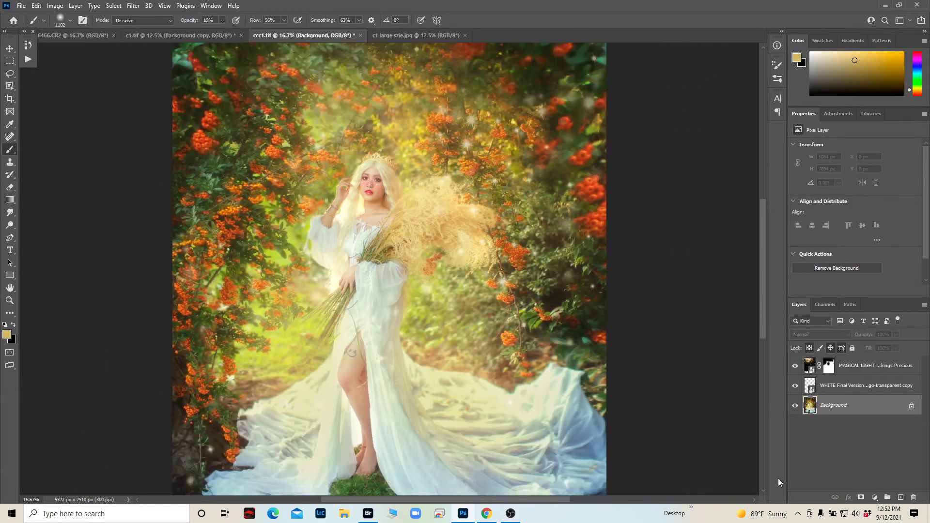
pyautogui.hotkey('ctrl', '-')
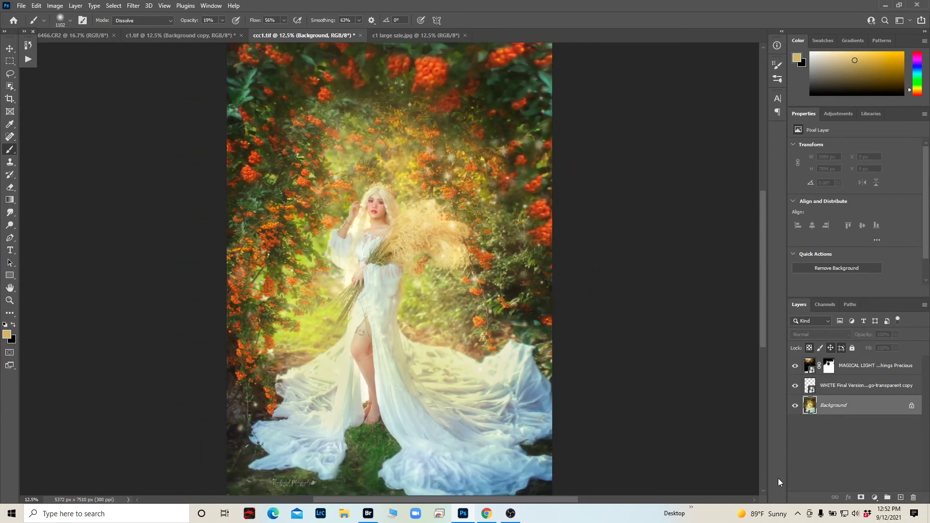
pyautogui.click(511, 514)
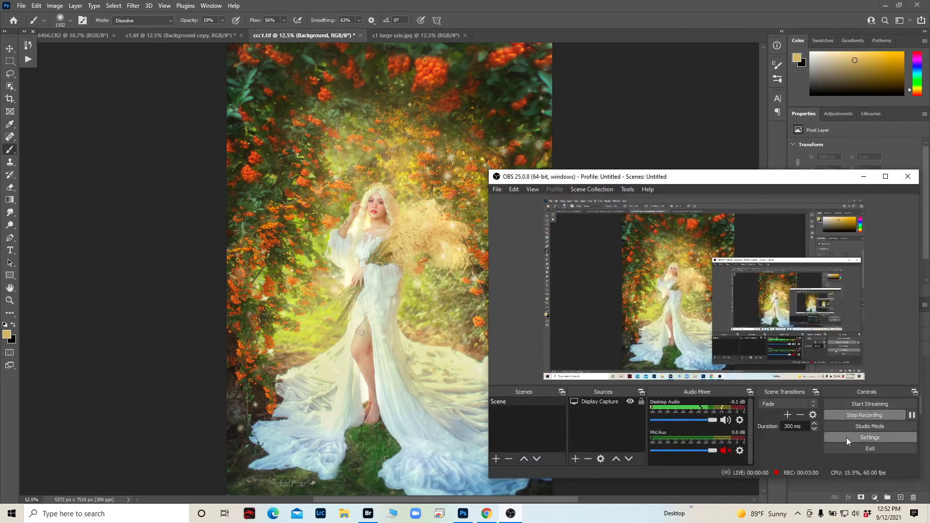